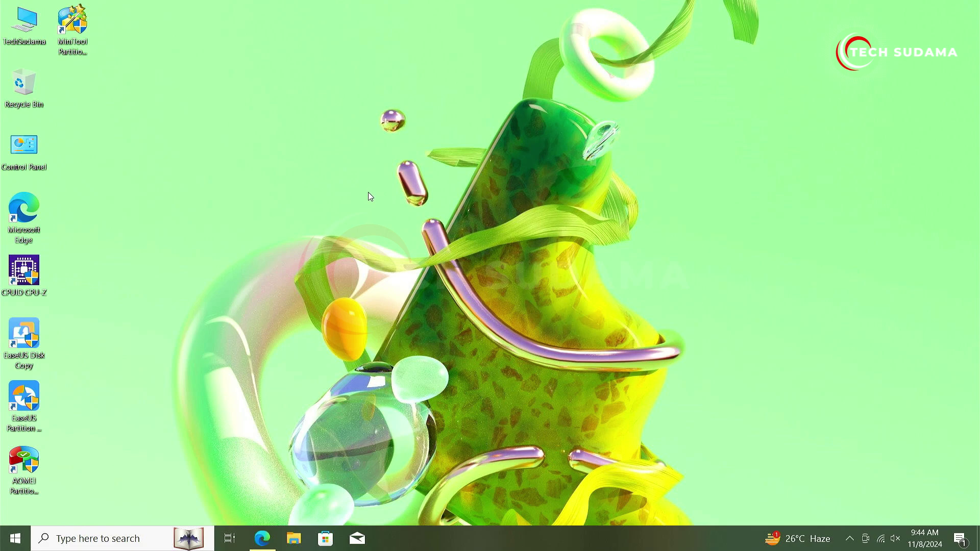
Step: Download the OpCore-Simplify repository from GitHub as OpCore-Simplify-main.zip
click(262, 538)
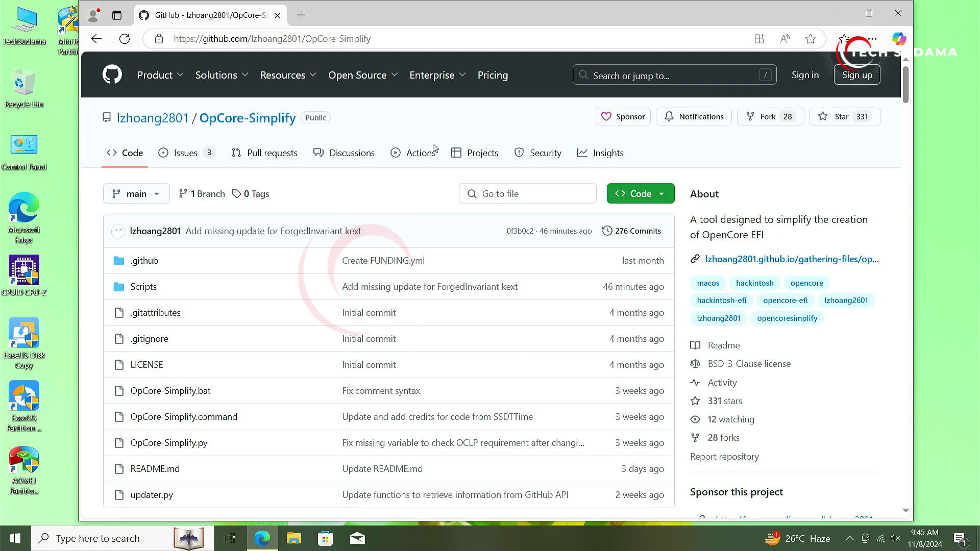
click(658, 198)
click(493, 372)
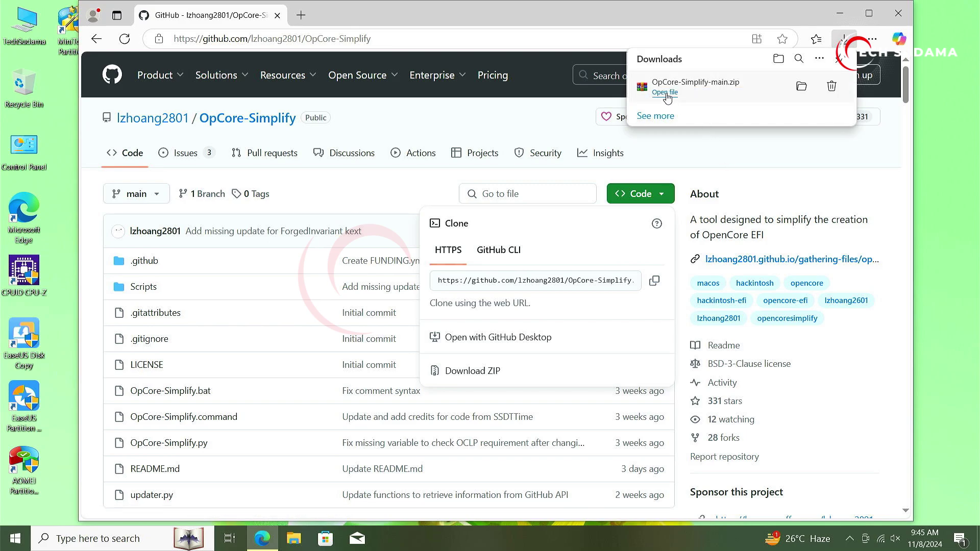
Step: Open the downloaded ZIP in WinRAR and extract the OpCore-Simplify-main folder onto the desktop
click(666, 96)
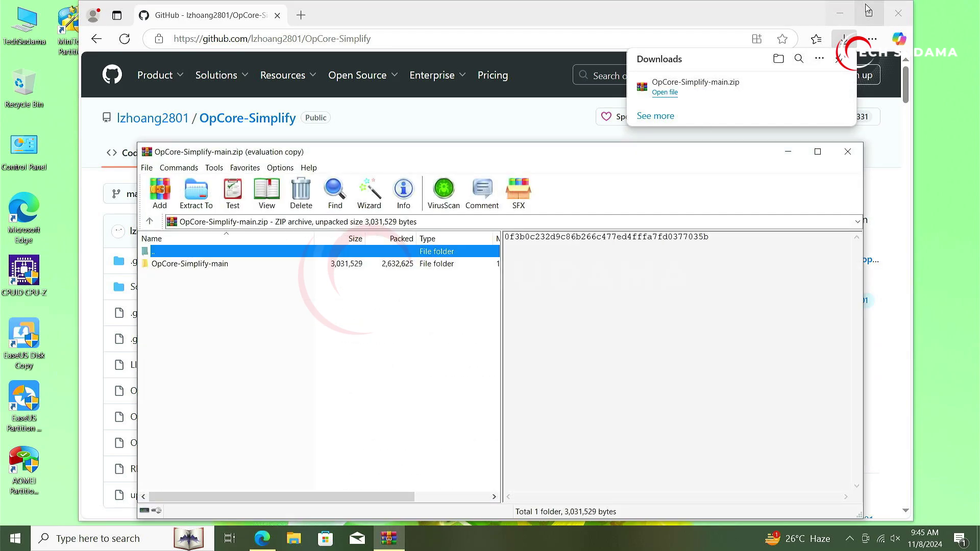
click(899, 13)
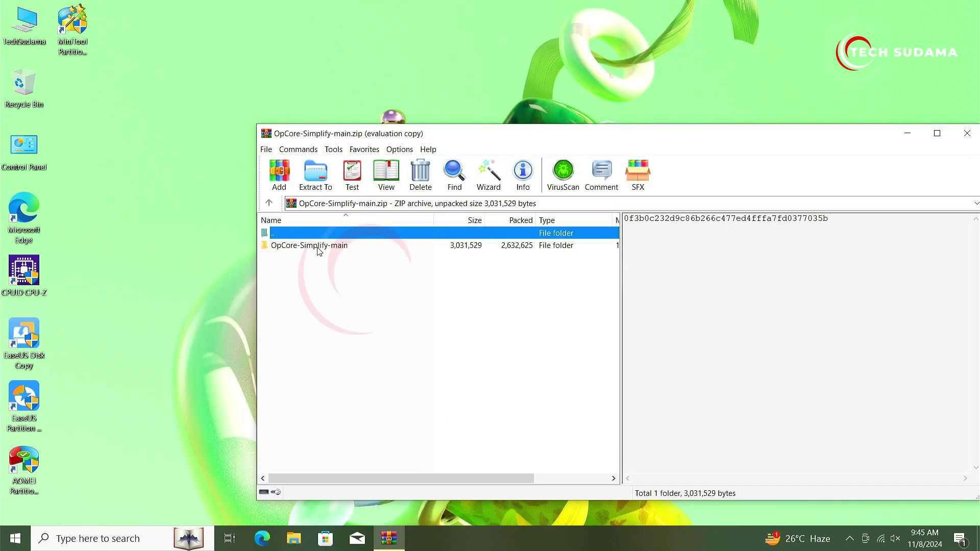
drag(319, 250, 78, 97)
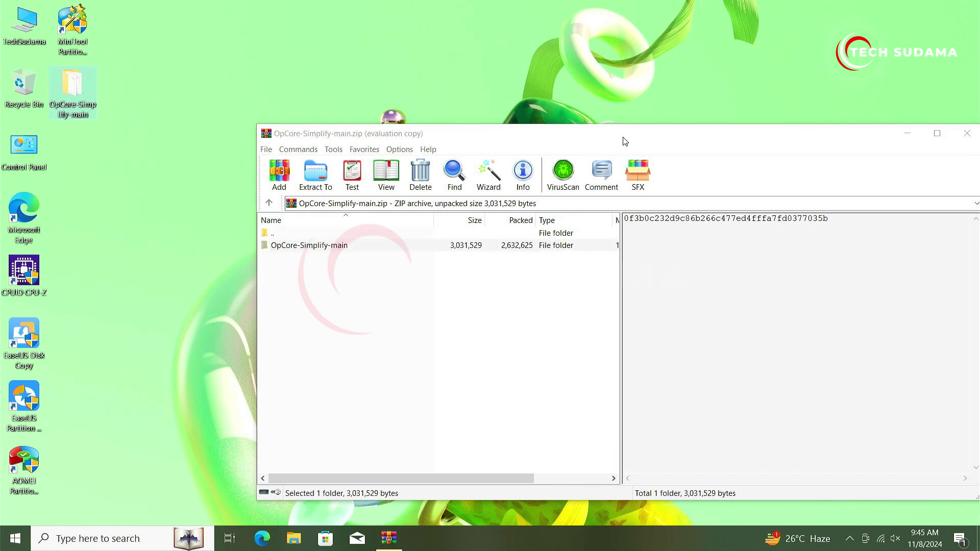
Step: Close WinRAR, open the extracted OpCore-Simplify-main folder and select OpCore-Simplify.bat
drag(625, 141, 492, 140)
key(alt+F4)
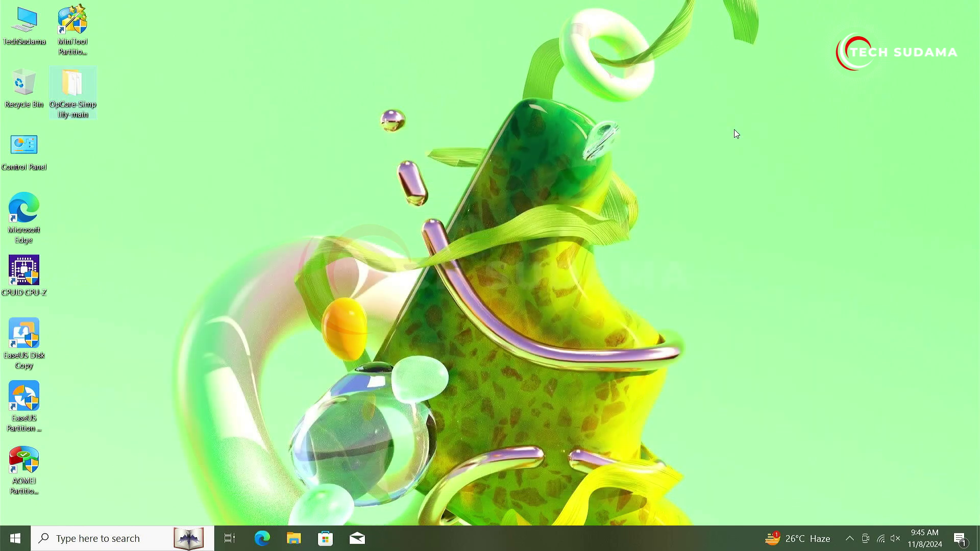
double_click(71, 83)
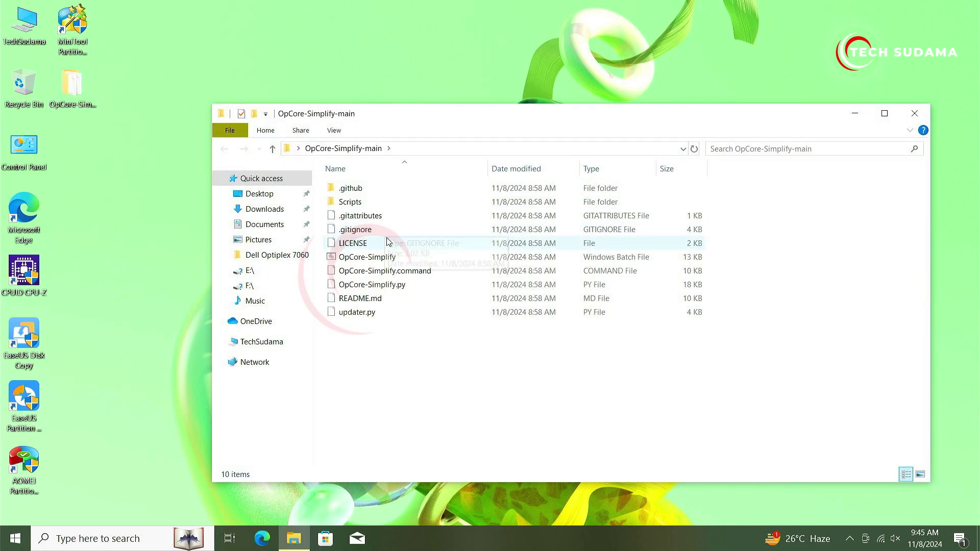
click(379, 262)
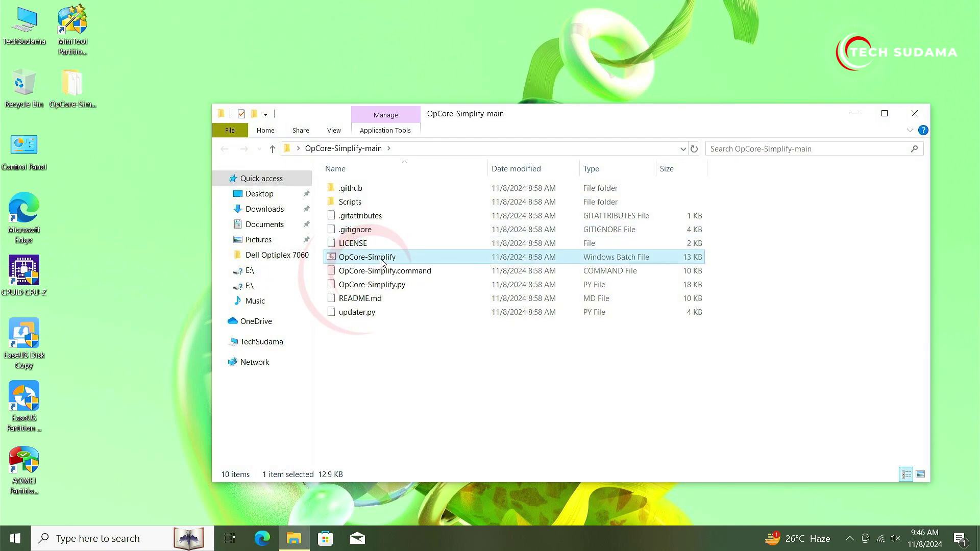
Step: Run OpCore-Simplify.bat, let it update and restart, then choose option 1 to select a hardware report
double_click(382, 262)
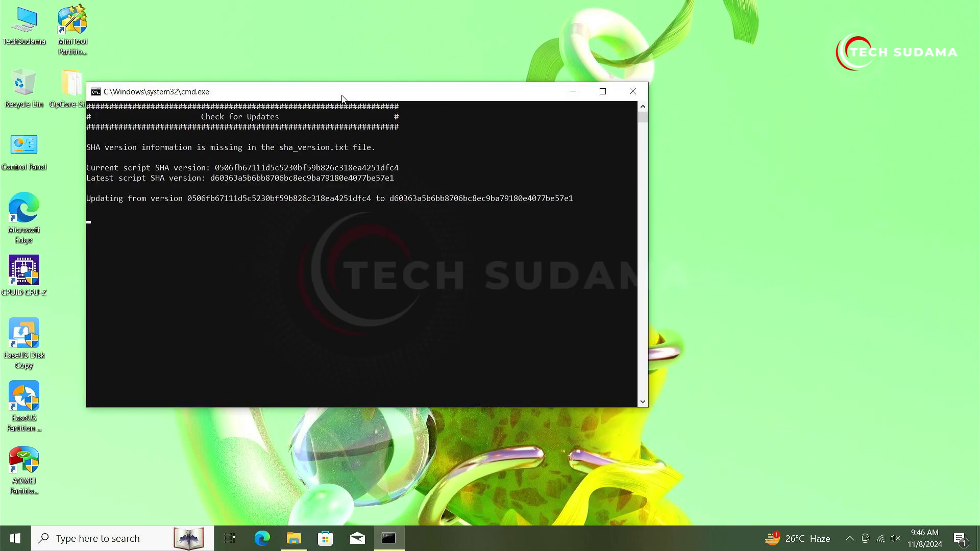
drag(342, 98, 457, 108)
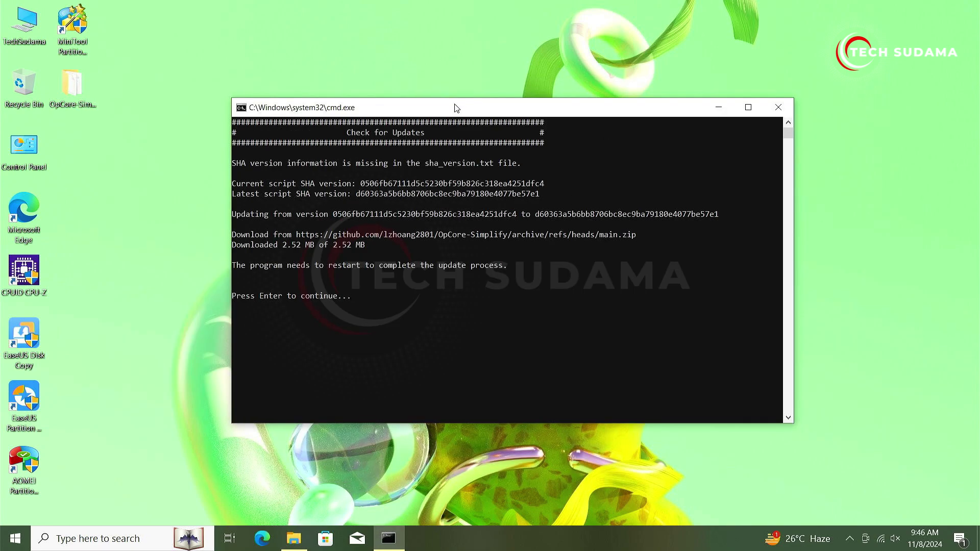
key(Return)
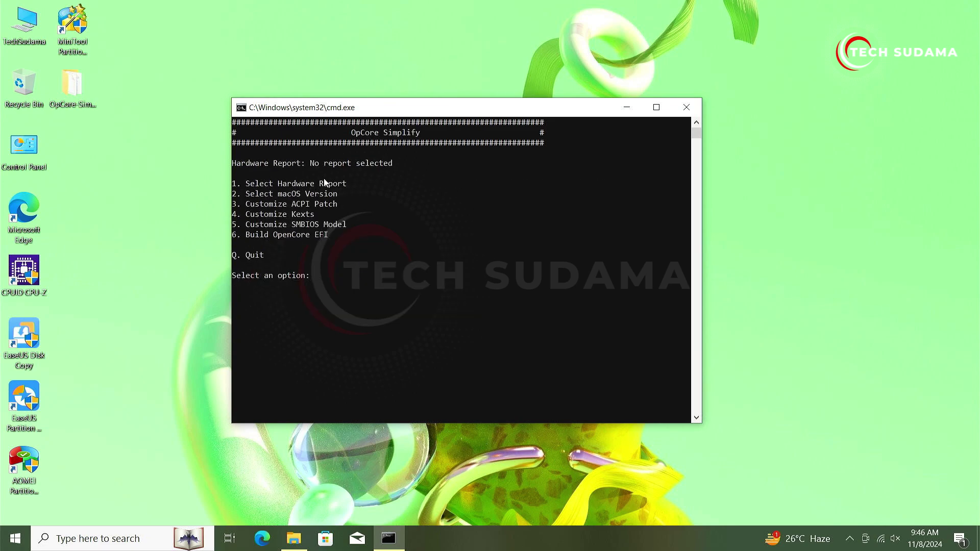
text(1)
key(Return)
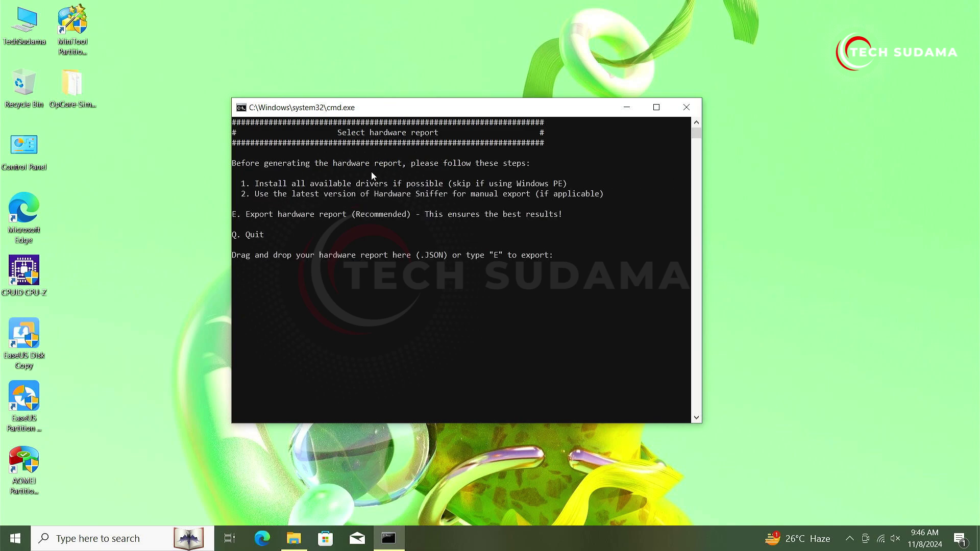
Step: Export this PC's hardware report with option E and accept the compatibility results
text(E)
key(Return)
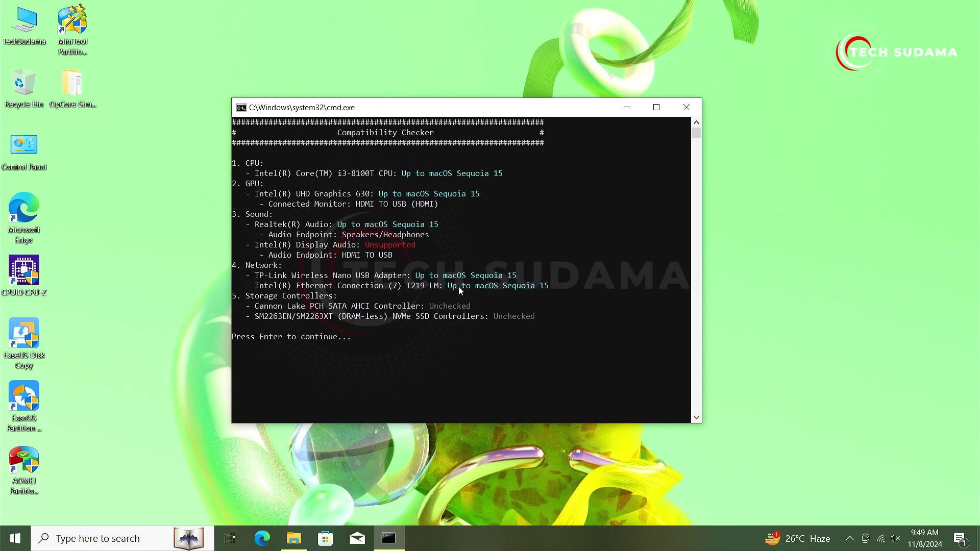
key(Return)
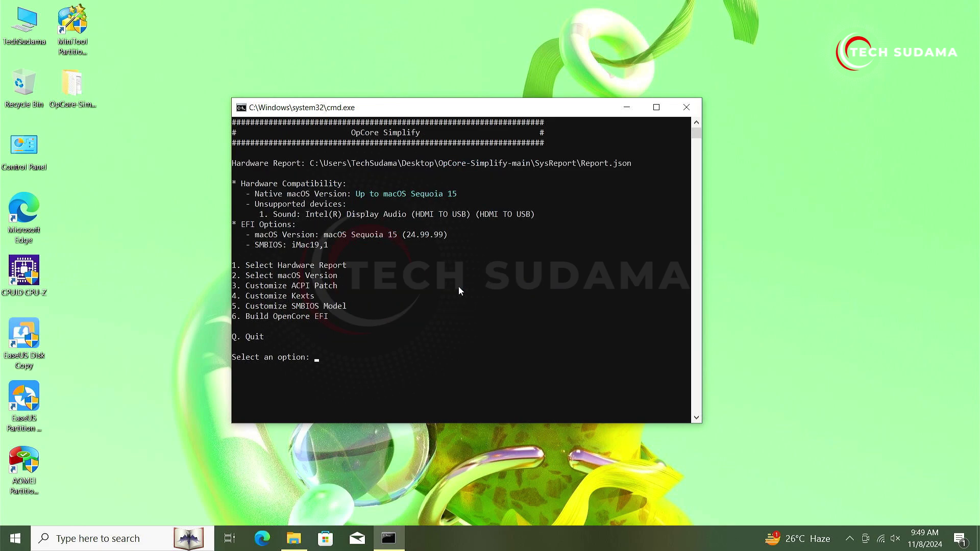
Step: Choose macOS Sequoia 15 (option 24) from the macOS version list
text(2)
key(Return)
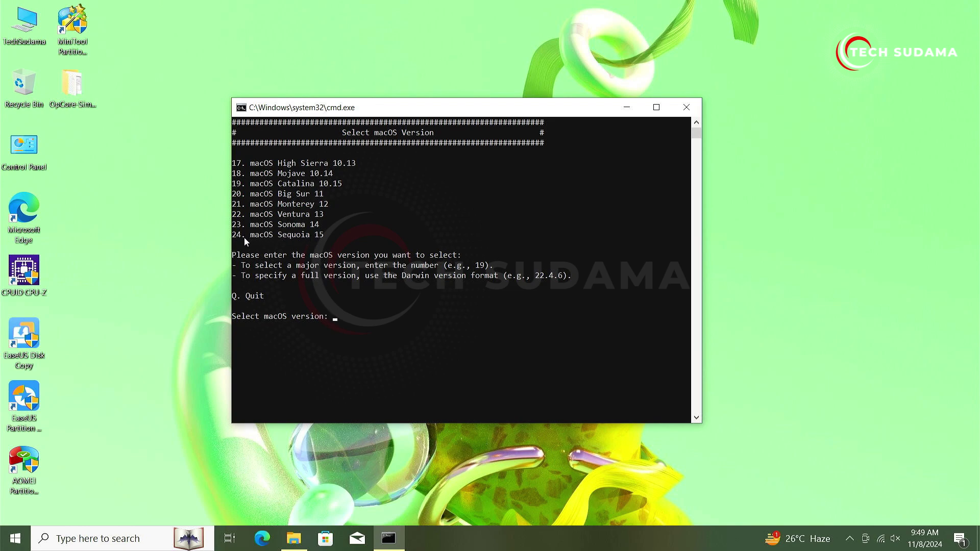
text(24)
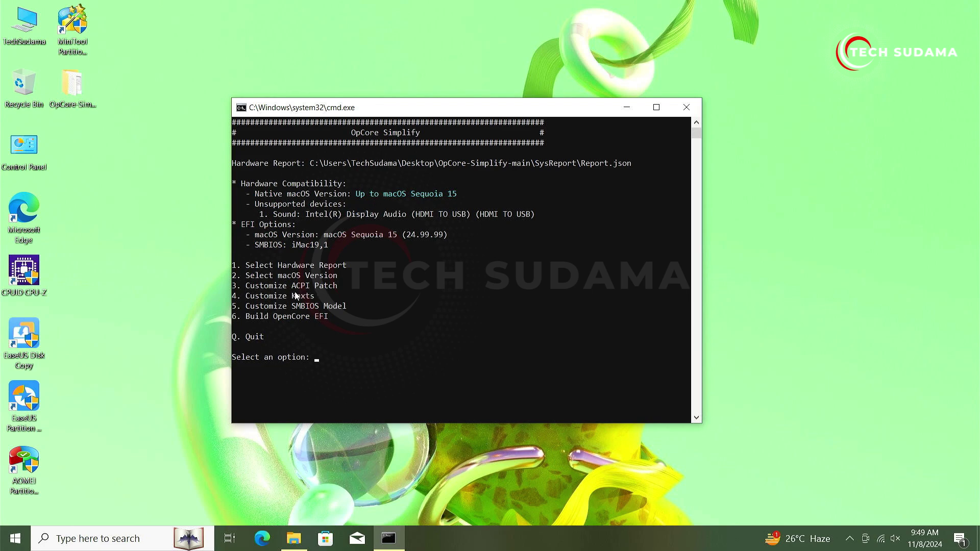
text(3)
key(Return)
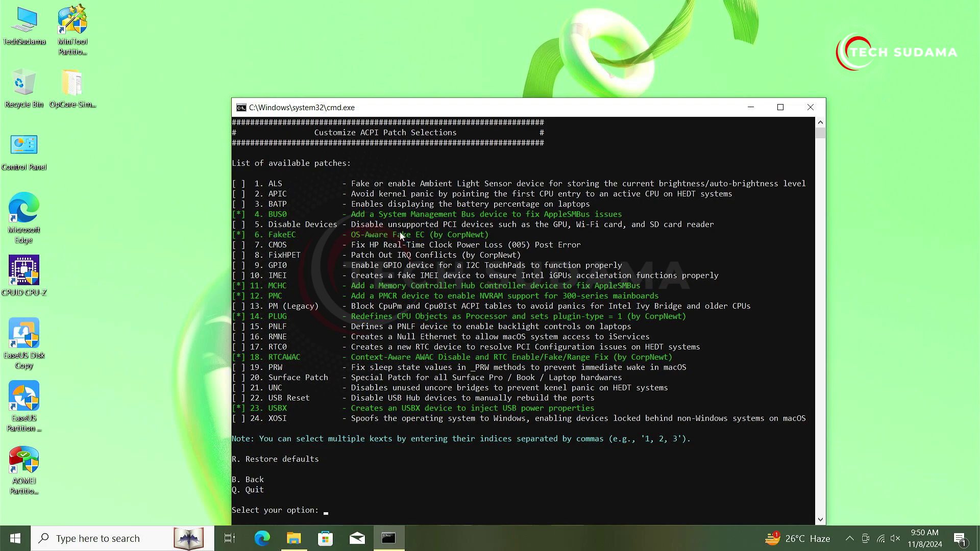
text(B)
key(Return)
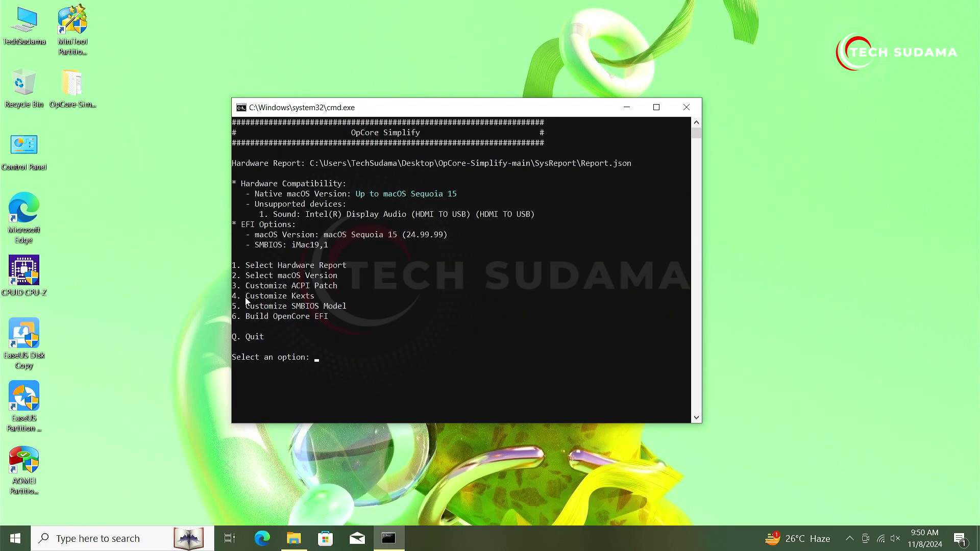
text(4)
Step: Open the kext list and tick BlueToolFixup (entry 18)
key(Return)
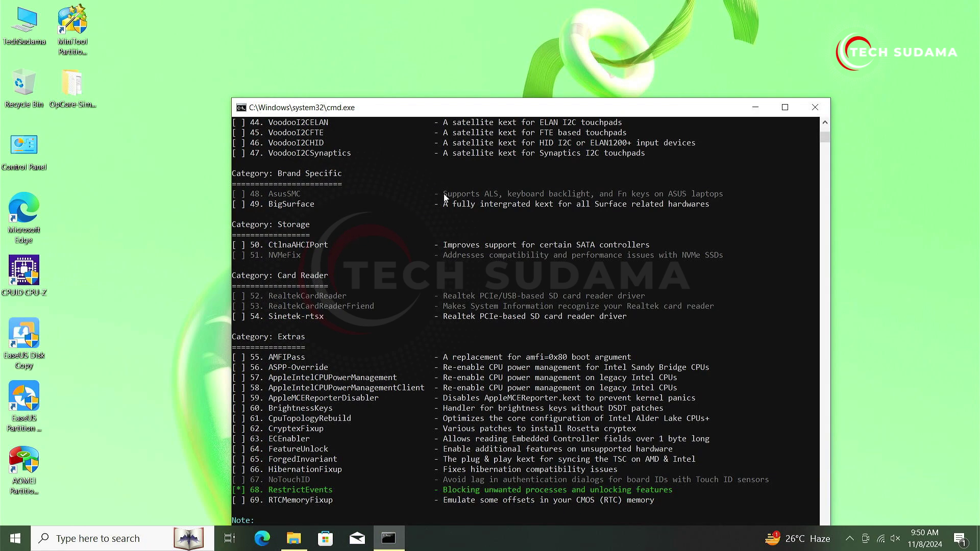
drag(443, 296, 536, 296)
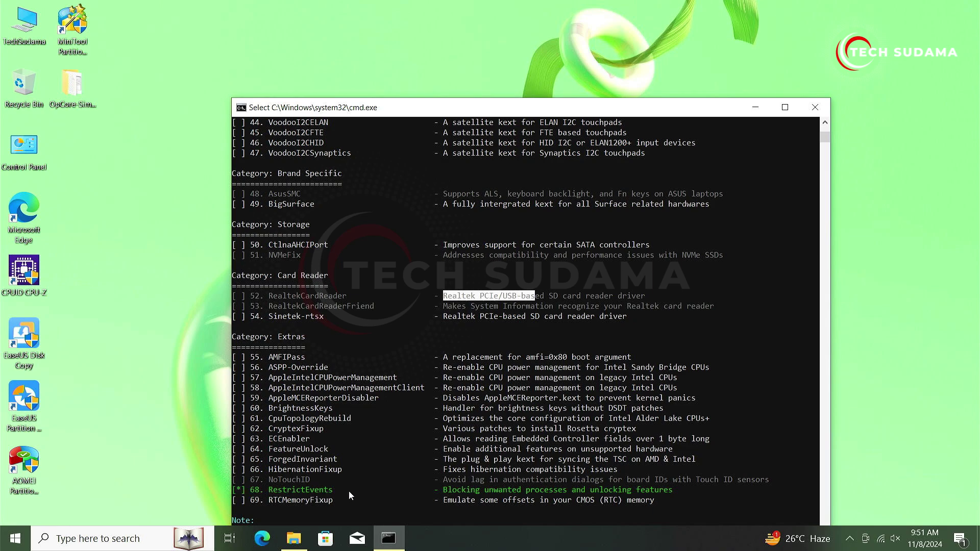
scroll(455, 419, up, 20)
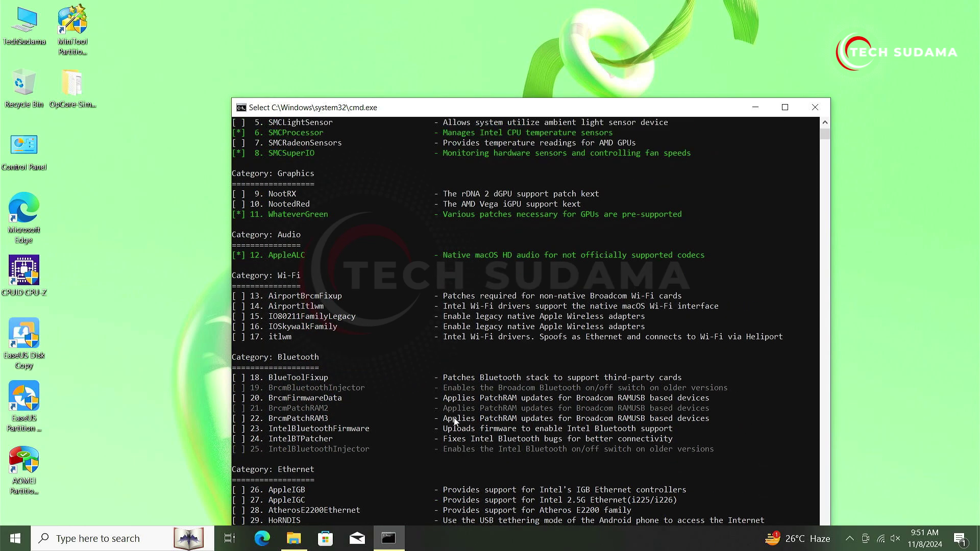
scroll(456, 422, up, 5)
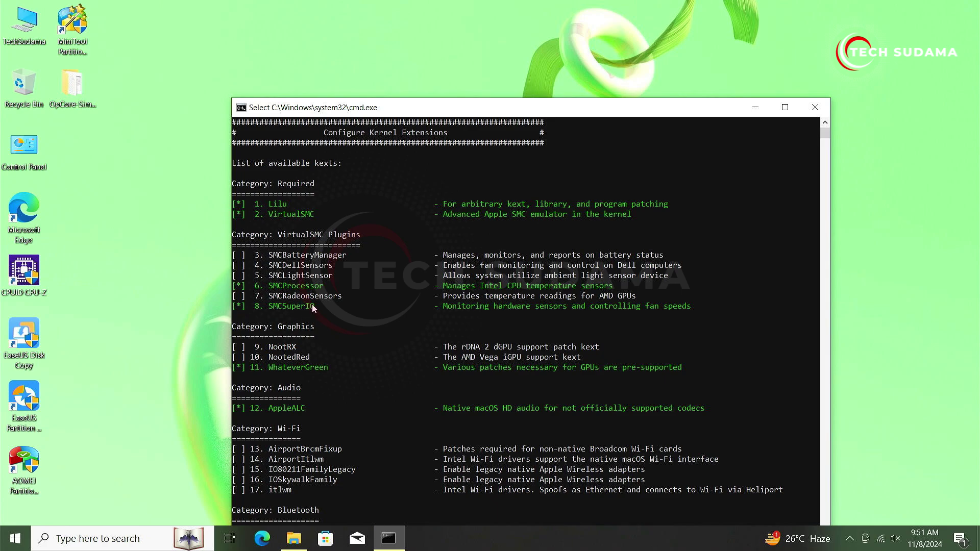
scroll(313, 304, down, 2)
scroll(321, 310, down, 1)
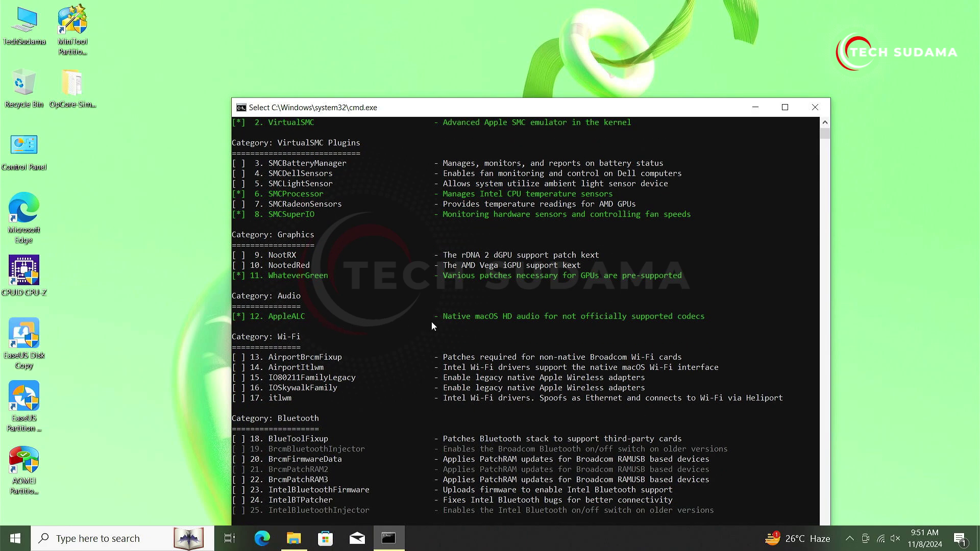
scroll(431, 322, up, 1)
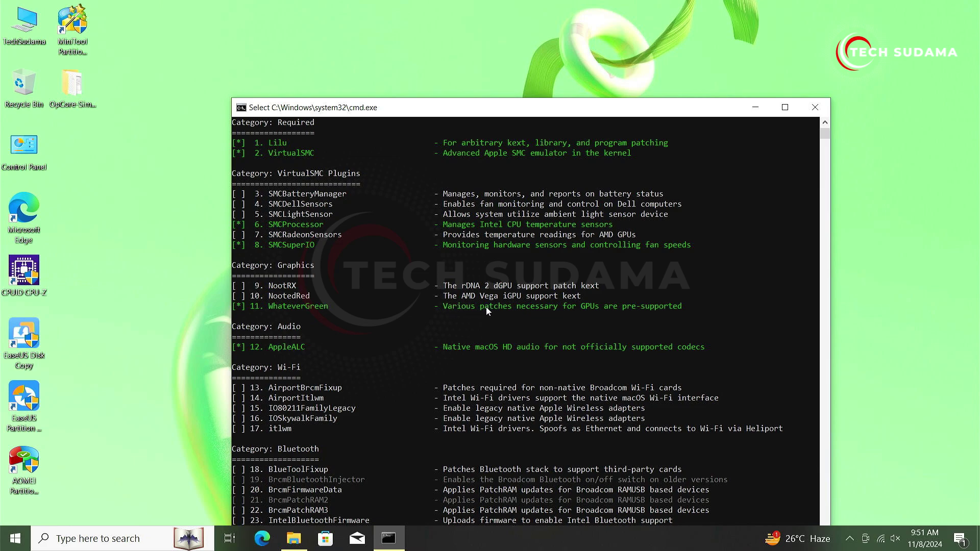
scroll(485, 307, down, 8)
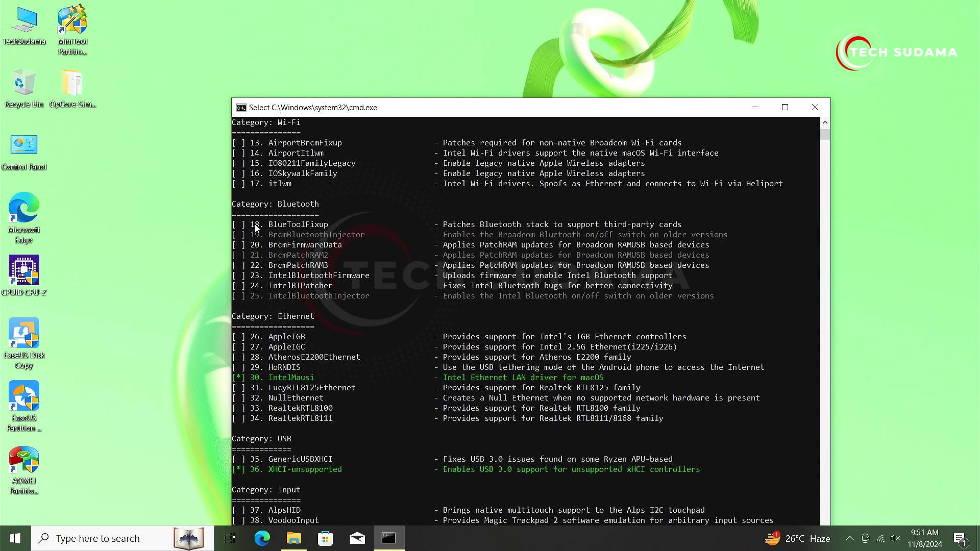
scroll(377, 317, down, 20)
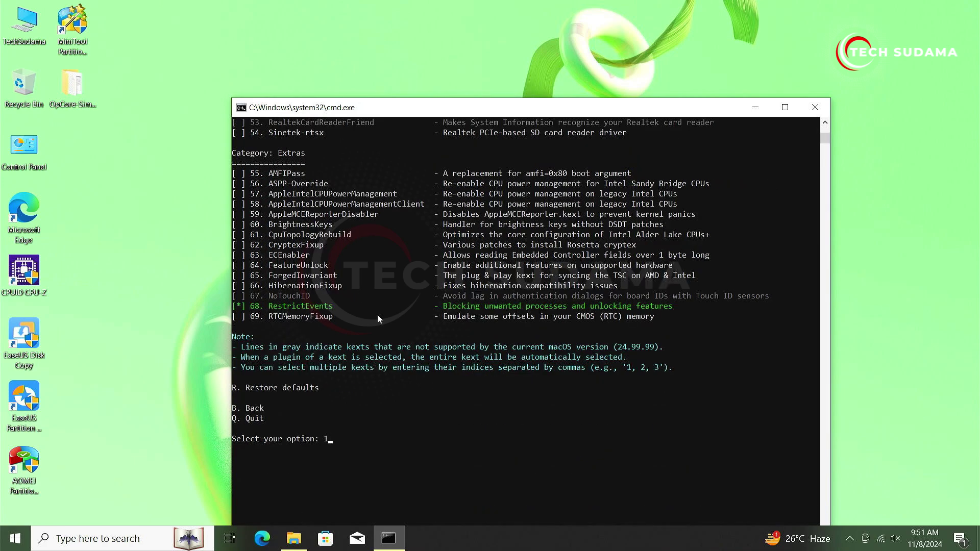
text(18)
key(Return)
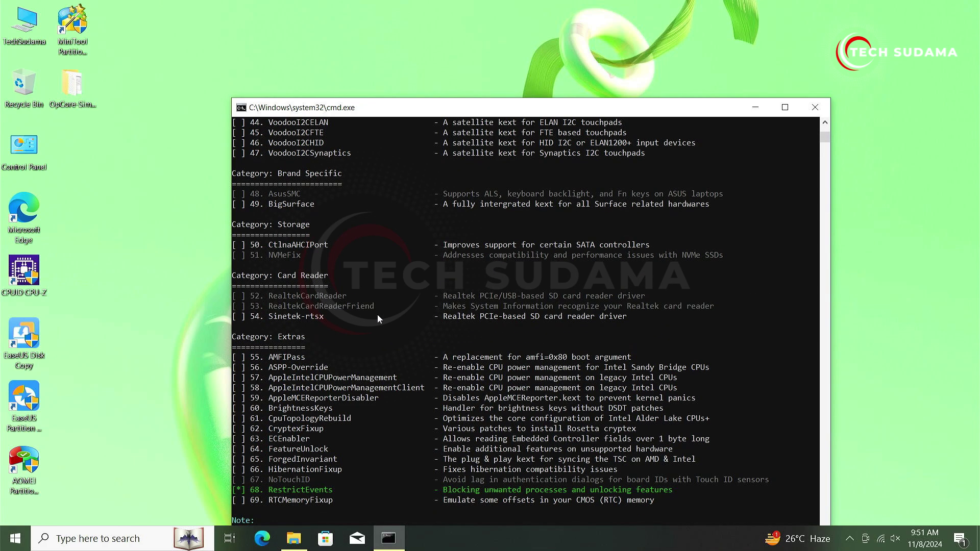
Step: Review the kext list, then go back to the main menu with B
scroll(376, 318, up, 9)
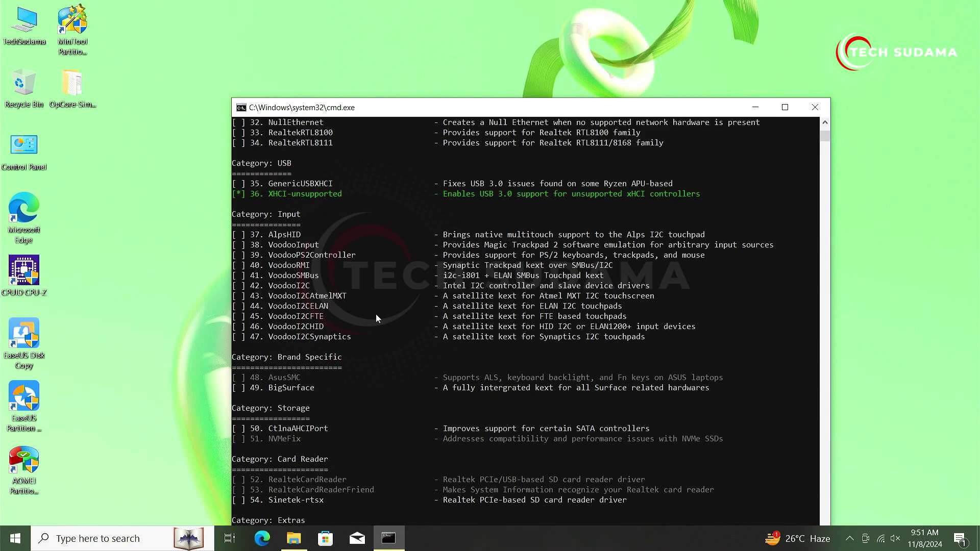
scroll(375, 318, up, 7)
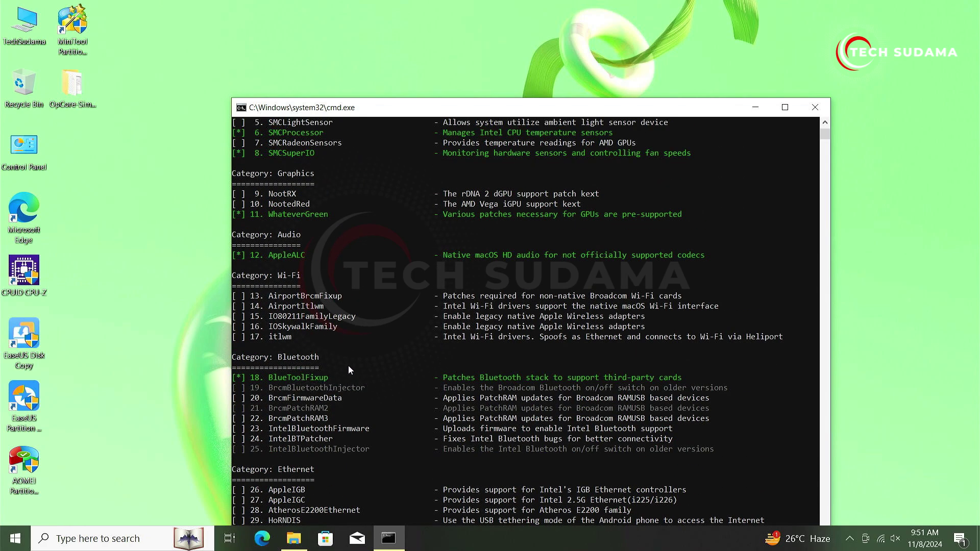
scroll(331, 362, down, 6)
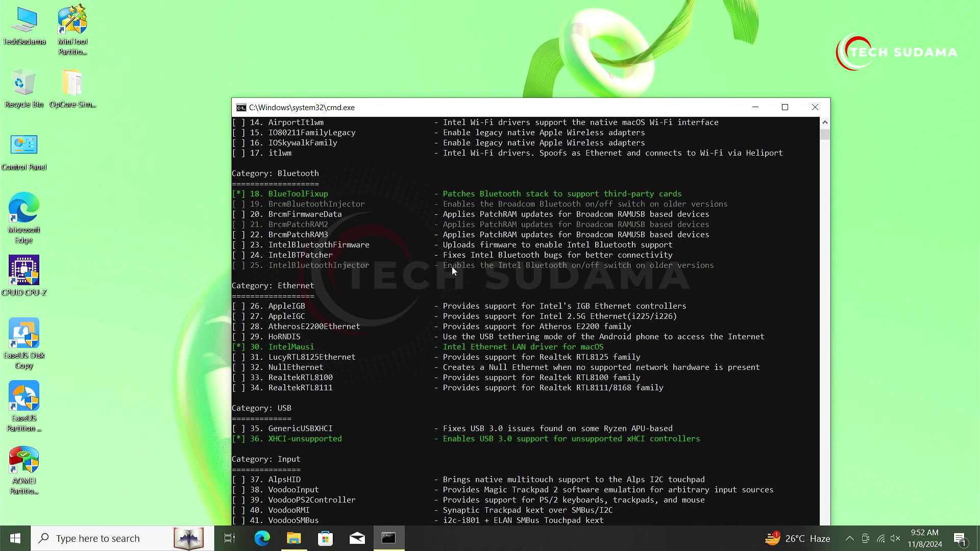
scroll(403, 342, down, 20)
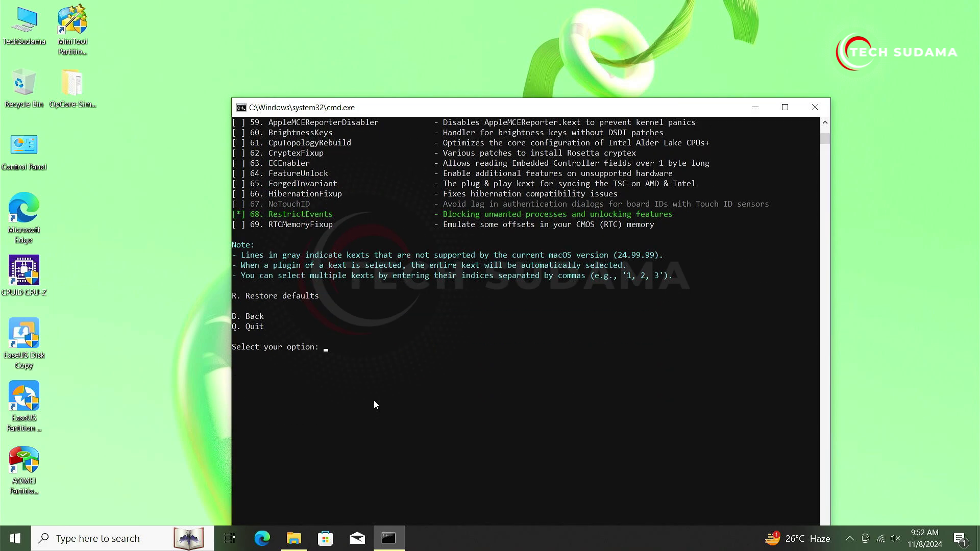
text(B)
key(Return)
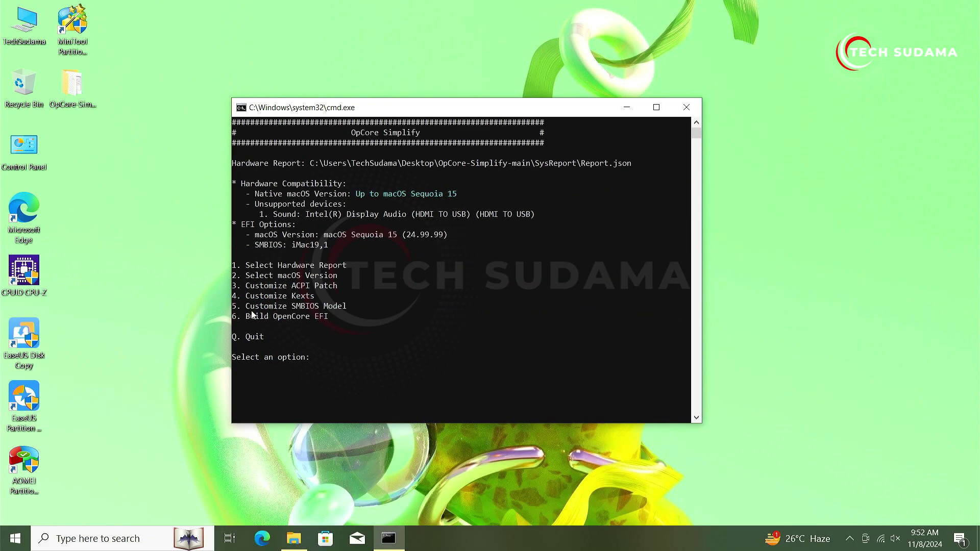
text(5)
key(Return)
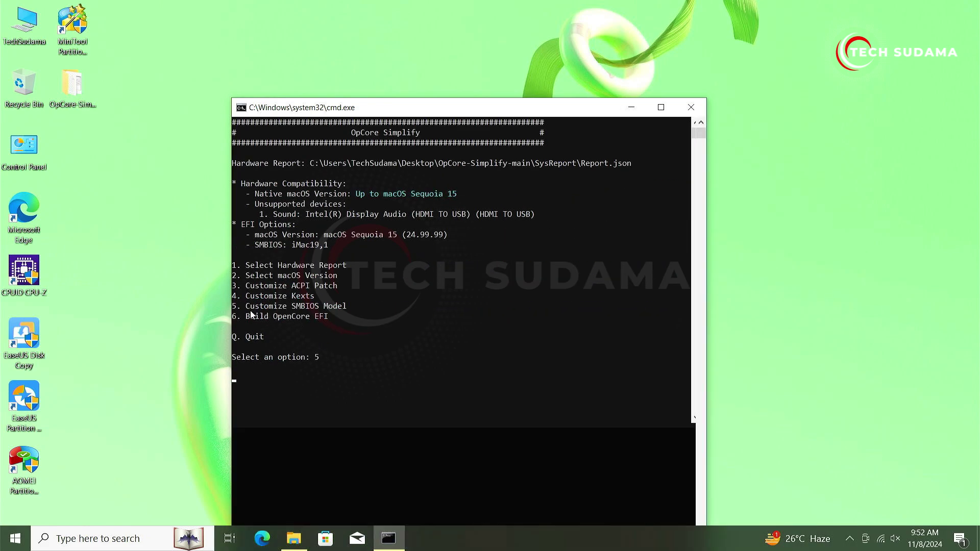
scroll(394, 307, up, 11)
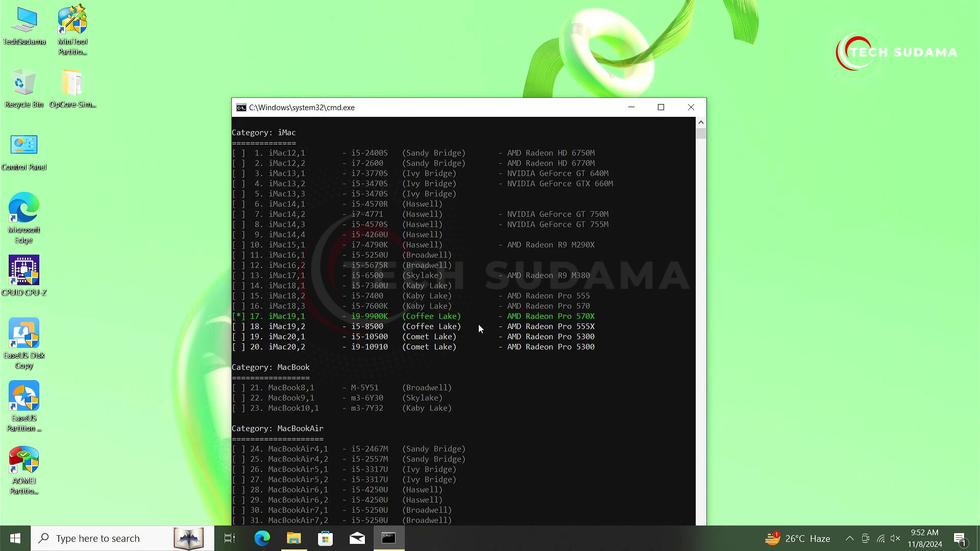
key(Return)
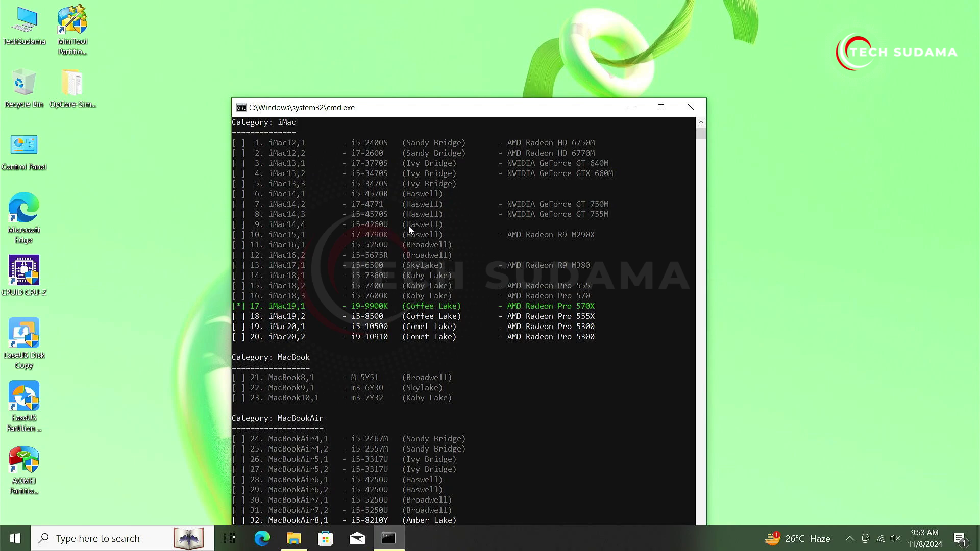
scroll(409, 229, down, 6)
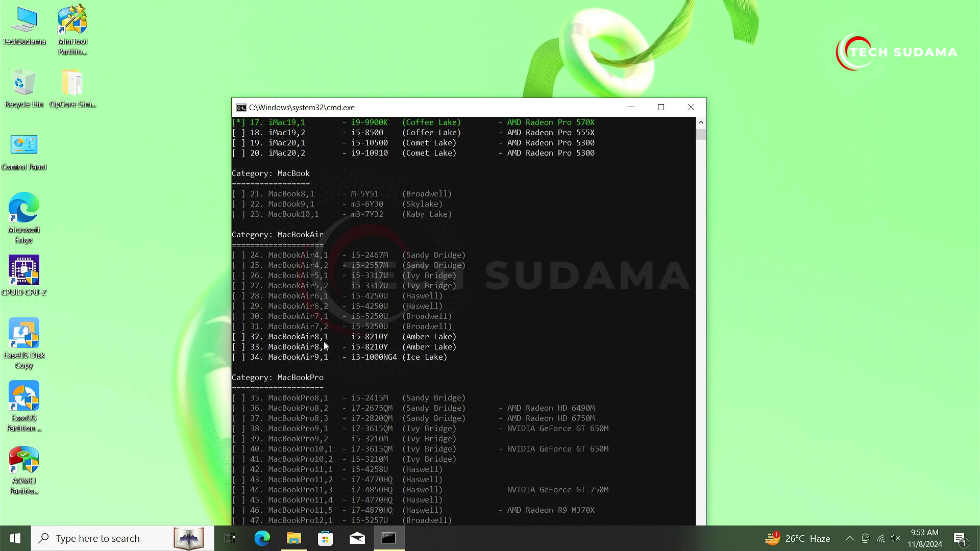
scroll(323, 345, down, 7)
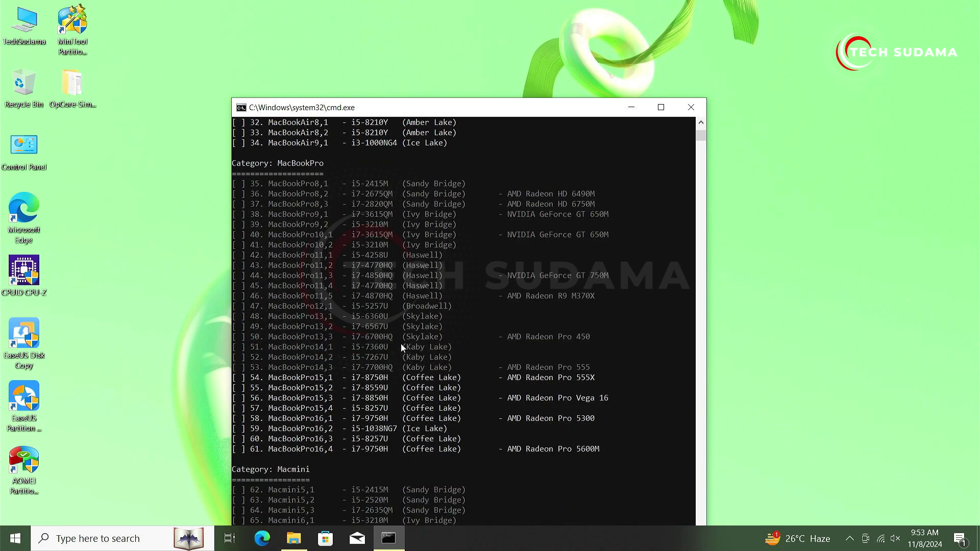
scroll(400, 344, down, 4)
scroll(400, 344, up, 11)
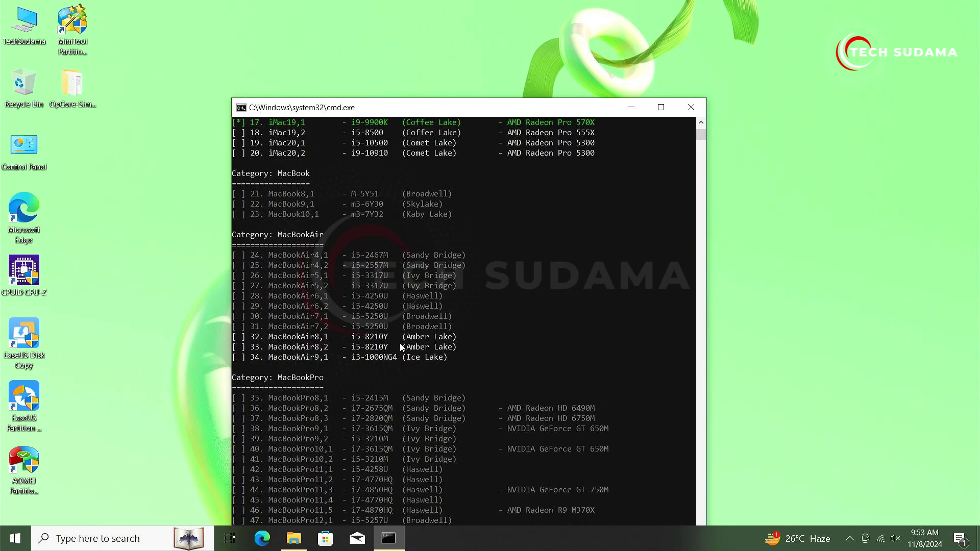
scroll(400, 343, up, 4)
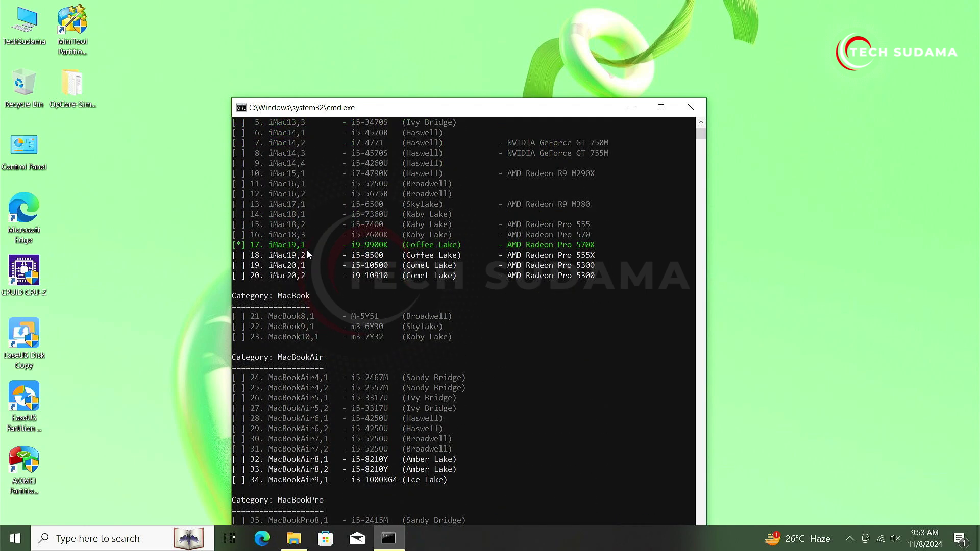
scroll(431, 315, down, 17)
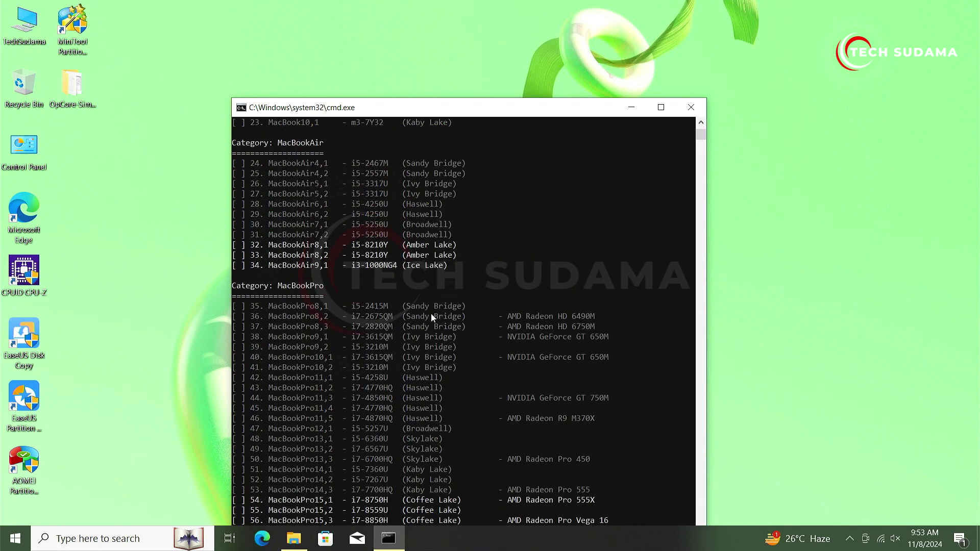
text(B)
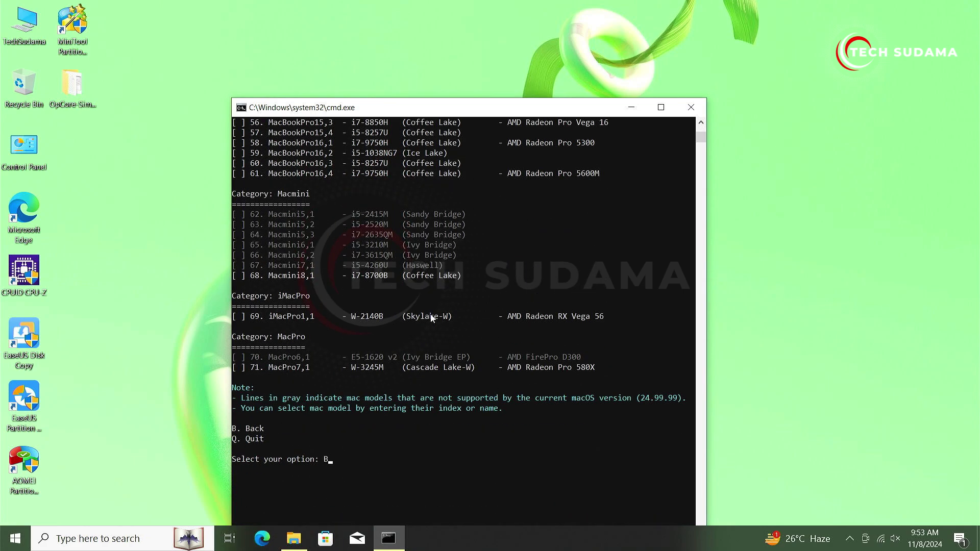
Step: Return to the main menu and build the OpenCore EFI with option 6
key(Return)
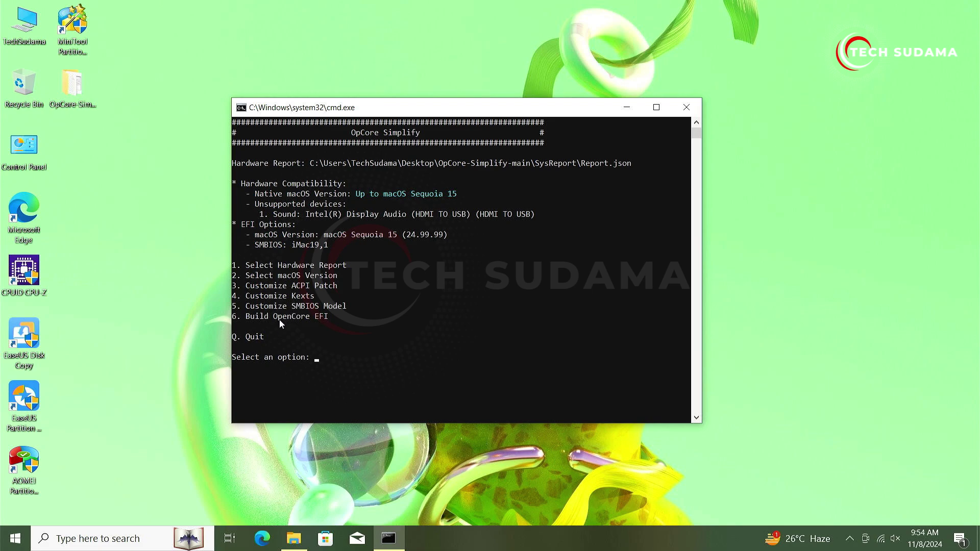
text(6)
key(Return)
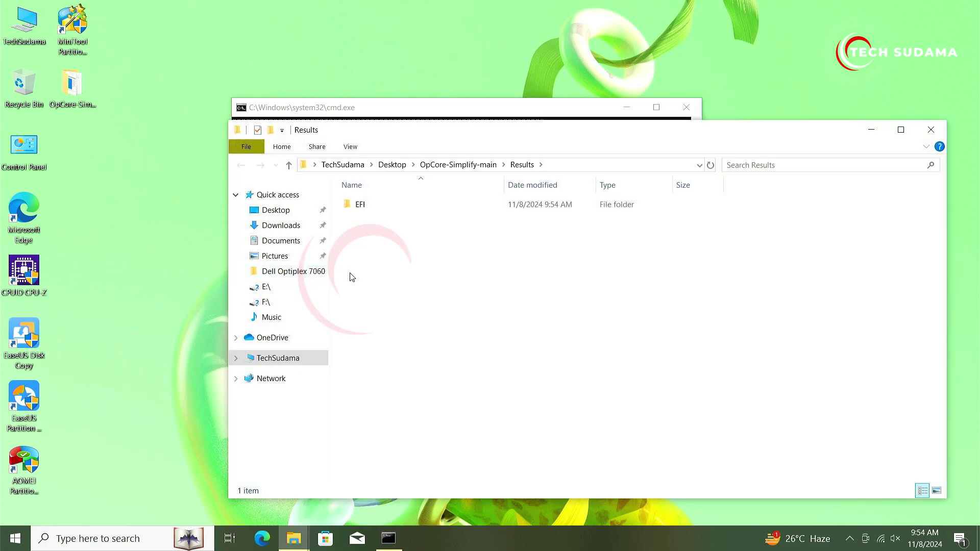
Step: Review the nine kexts in EFI\OC\Kexts, then close File Explorer
double_click(365, 210)
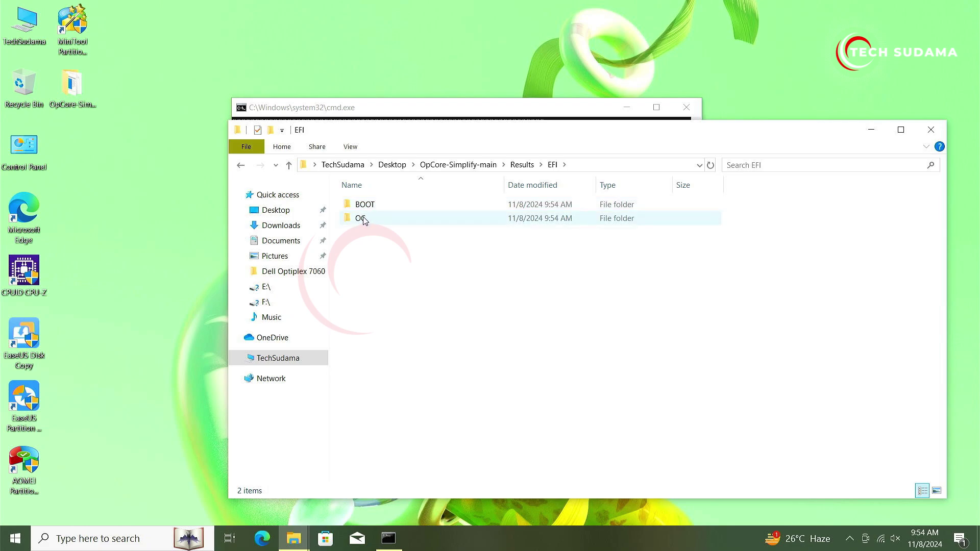
double_click(364, 218)
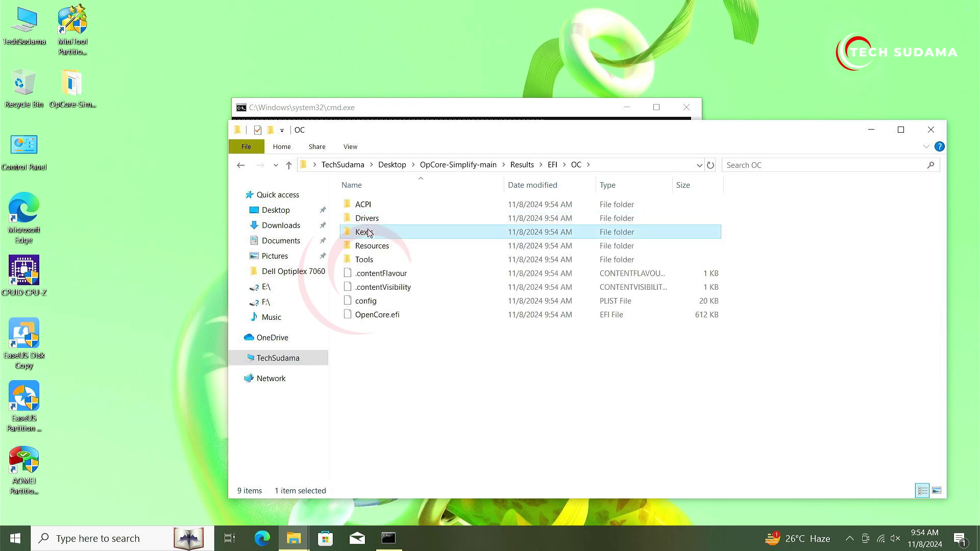
double_click(368, 233)
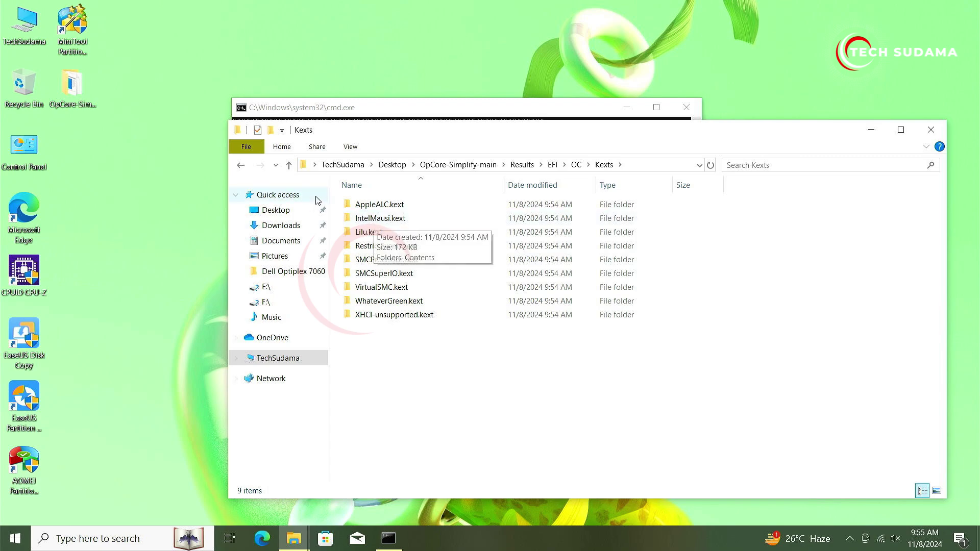
key(BackSpace)
key(BackSpace)
click(931, 132)
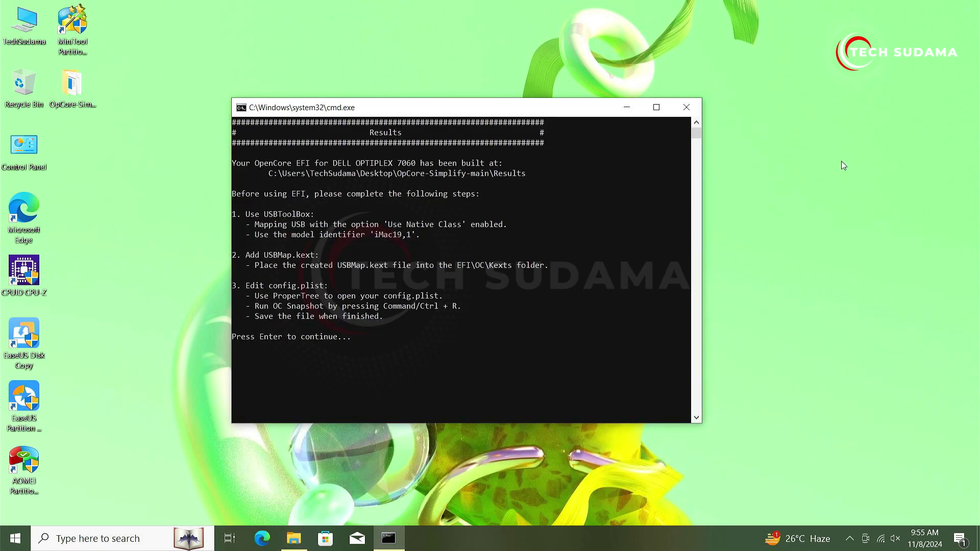